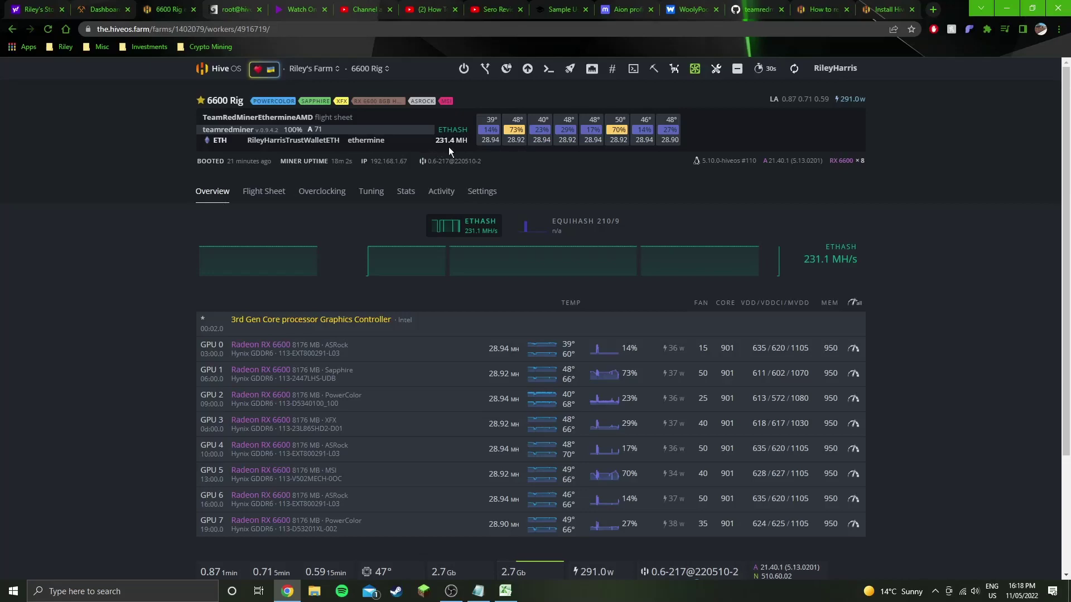
After checking the 6600 Rig's 231.3 MH/s and 291 W, switch to the Miner Test spreadsheet
{"action": "left_click", "coordinate": [505, 591]}
{"action": "left_click", "coordinate": [345, 267]}
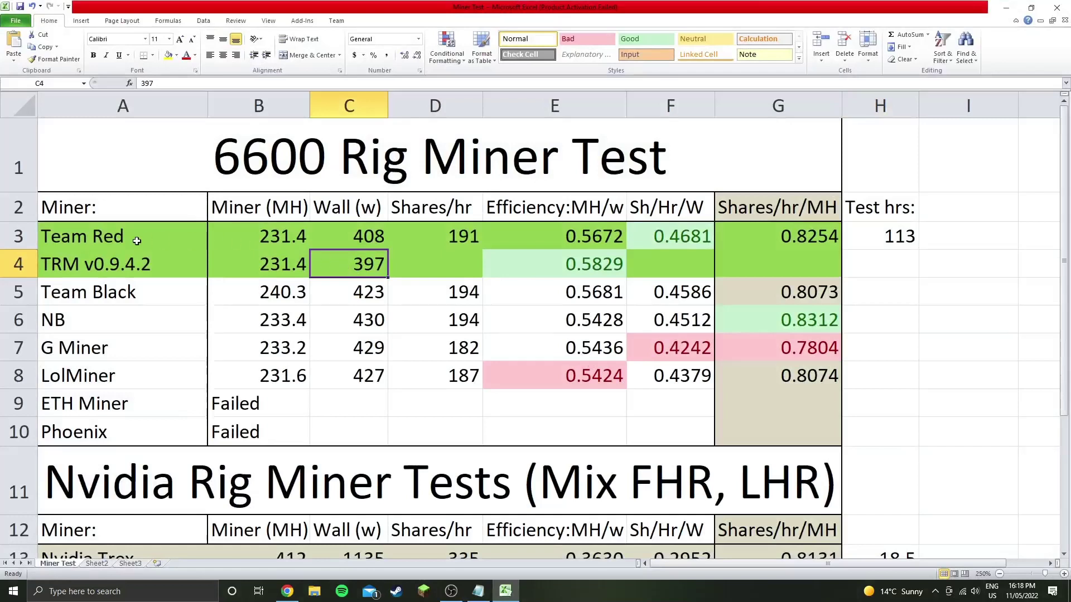
{"action": "left_click_drag", "start_coordinate": [81, 232], "coordinate": [887, 236]}
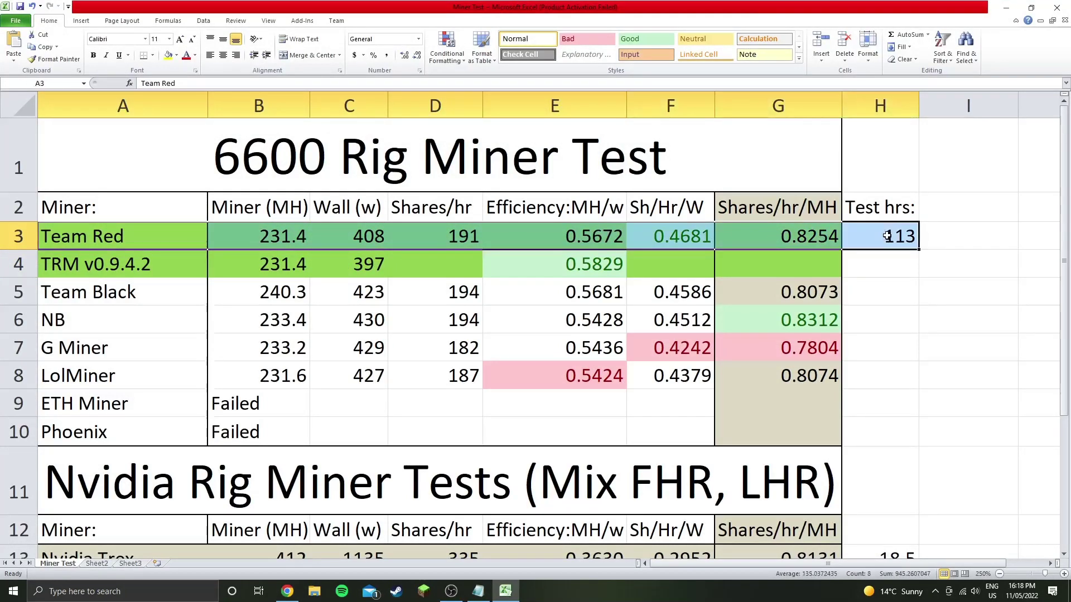
{"action": "left_click", "coordinate": [967, 301]}
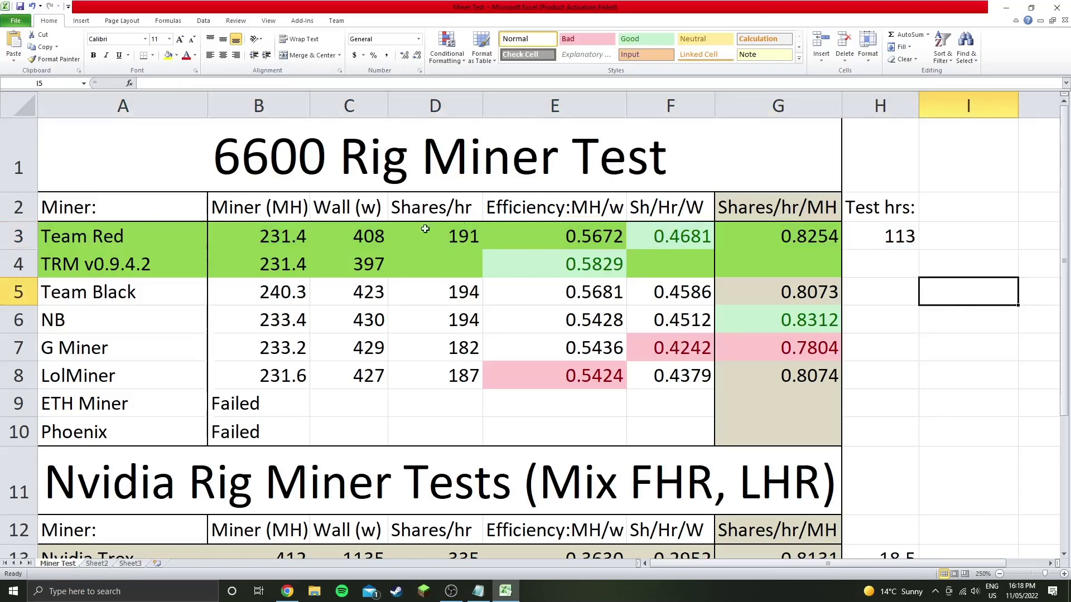
{"action": "left_click_drag", "start_coordinate": [74, 262], "coordinate": [781, 263]}
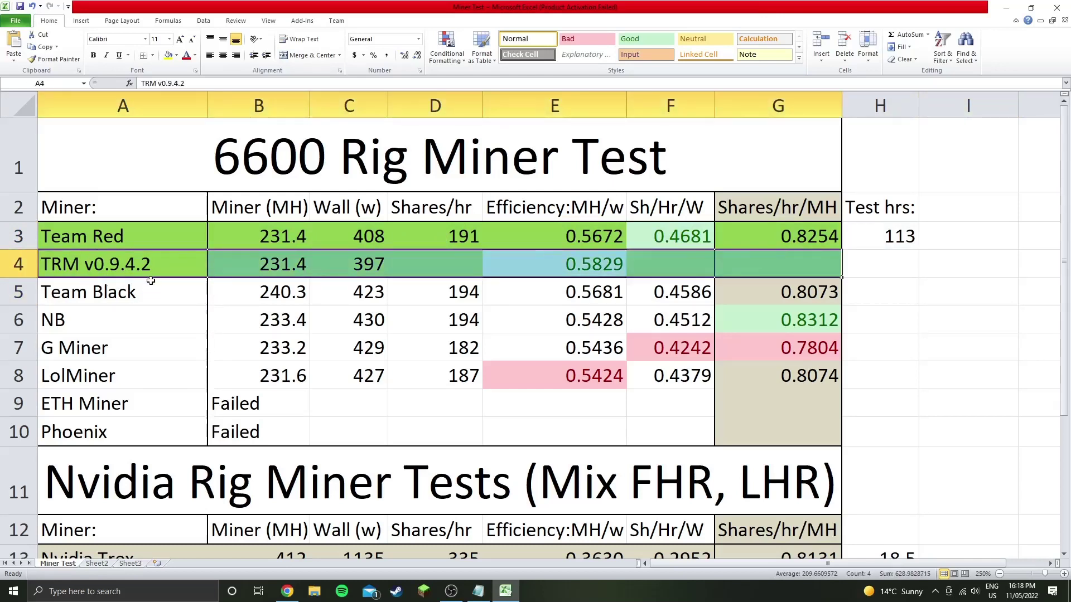
{"action": "left_click", "coordinate": [373, 270]}
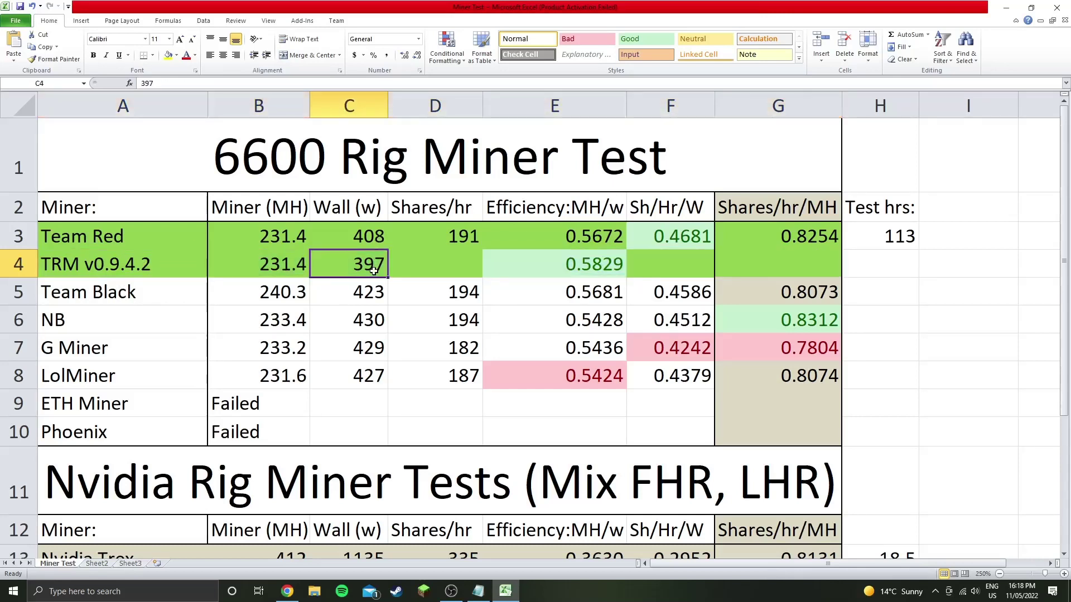
{"action": "left_click", "coordinate": [549, 257]}
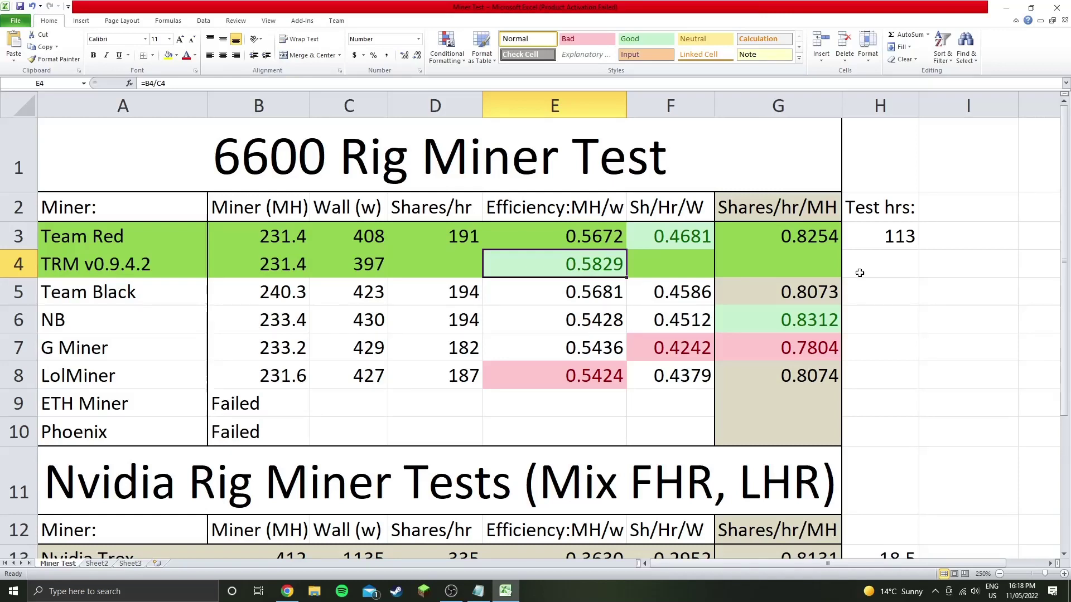
Inspect the empty test hours cell H4 and the cells beside it
{"action": "left_click", "coordinate": [884, 261]}
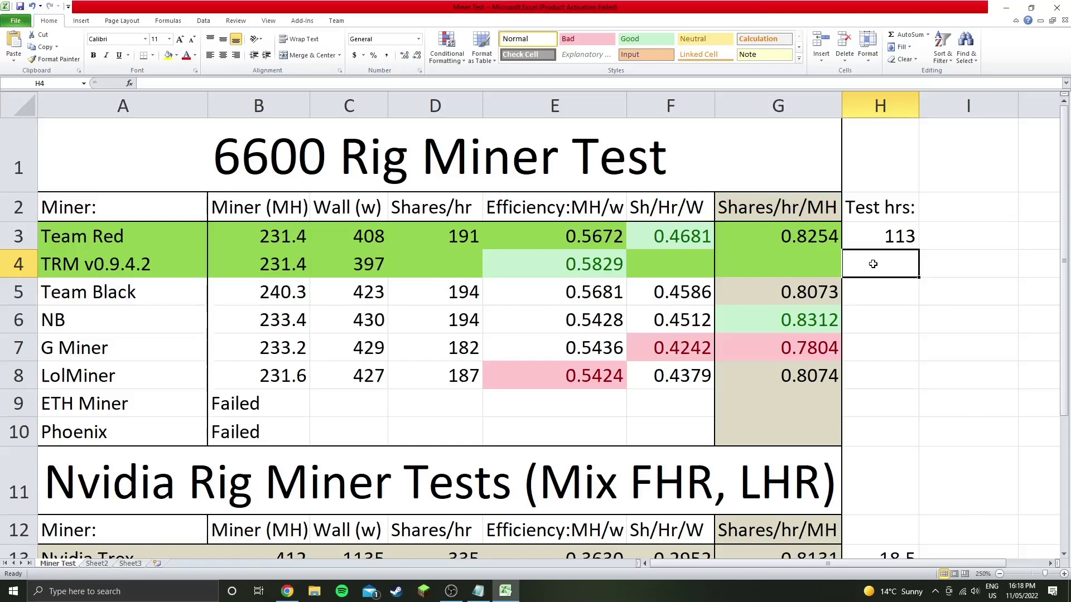
{"action": "left_click", "coordinate": [937, 267]}
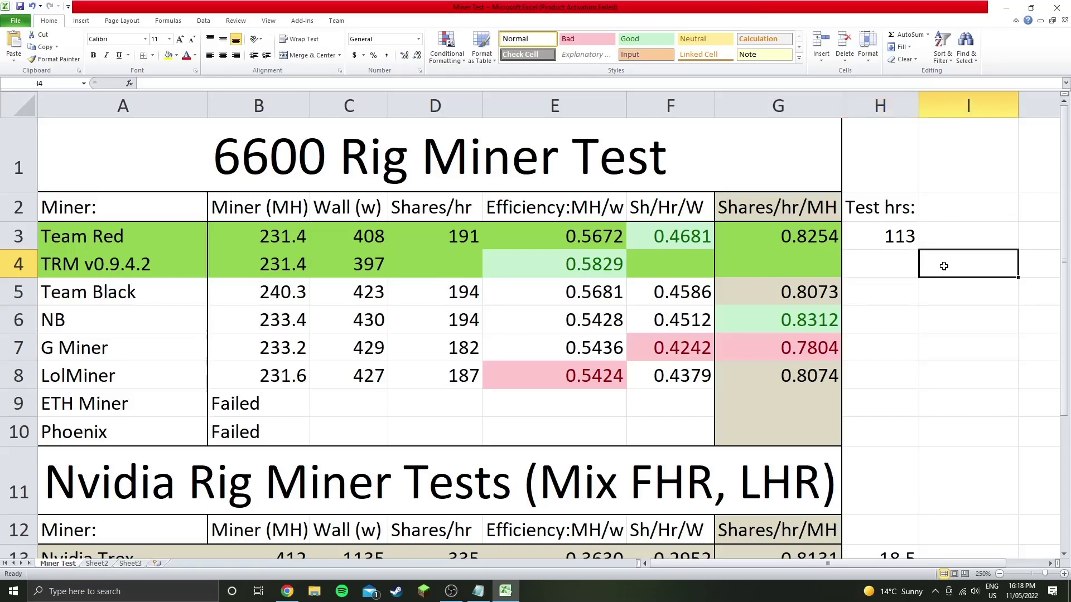
{"action": "left_click", "coordinate": [875, 263]}
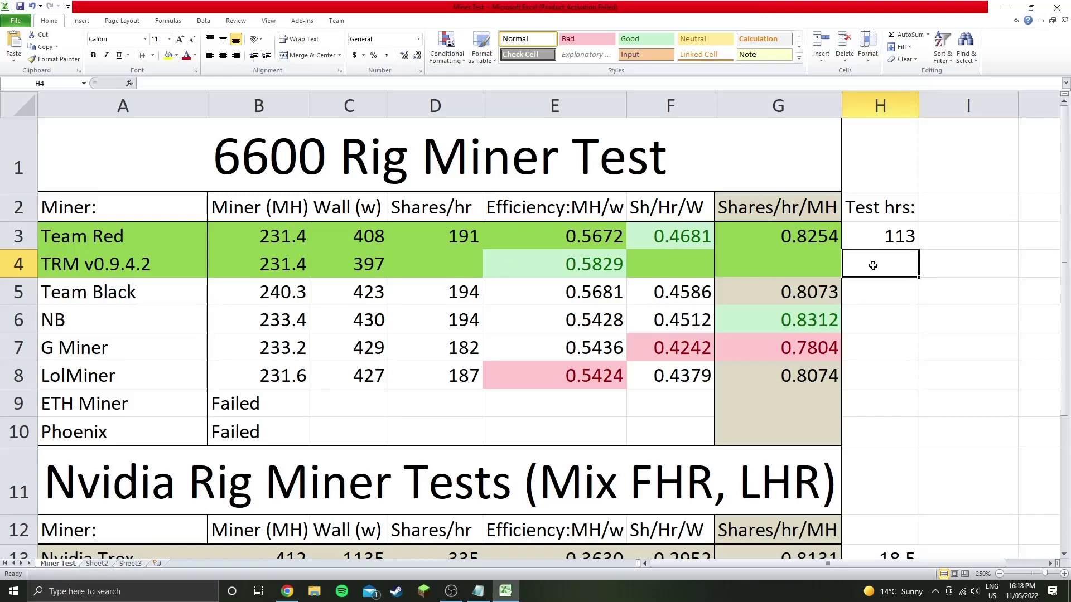
{"action": "left_click", "coordinate": [978, 265]}
{"action": "left_click", "coordinate": [877, 264]}
Check empty cells D4 and F4 and the 231.4 MH hashrate in B4, then return to Hive OS
{"action": "left_click", "coordinate": [462, 262]}
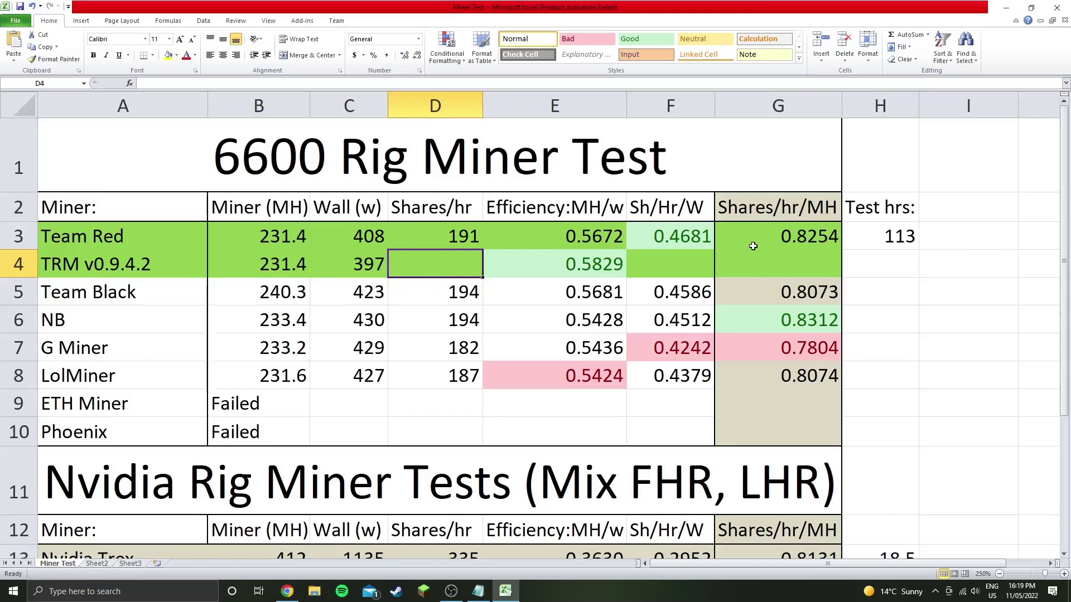
{"action": "left_click", "coordinate": [683, 273]}
{"action": "left_click", "coordinate": [439, 261]}
{"action": "left_click", "coordinate": [256, 261]}
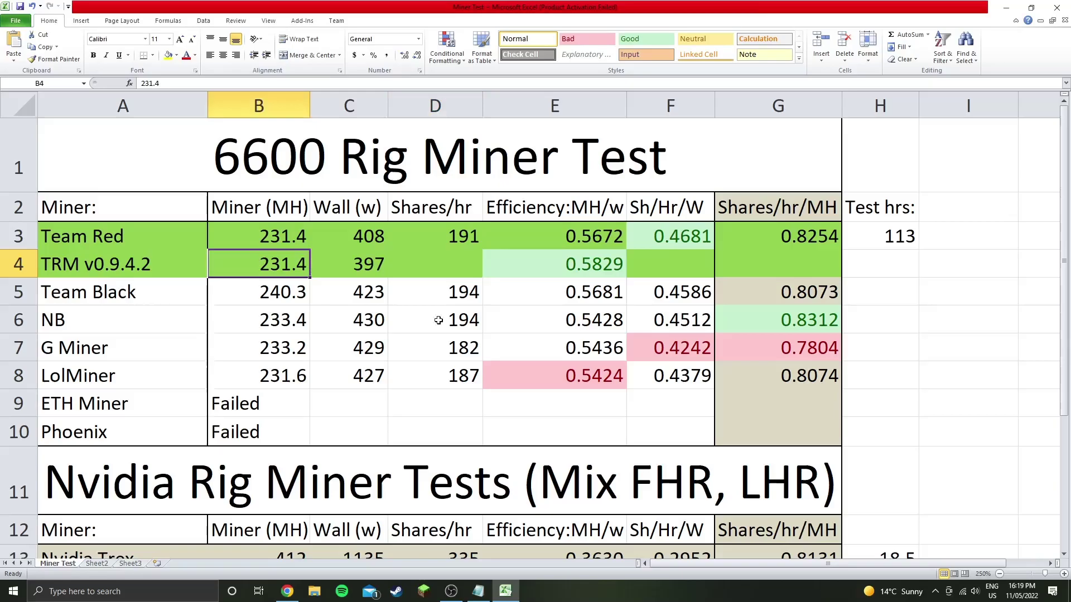
{"action": "left_click", "coordinate": [287, 591]}
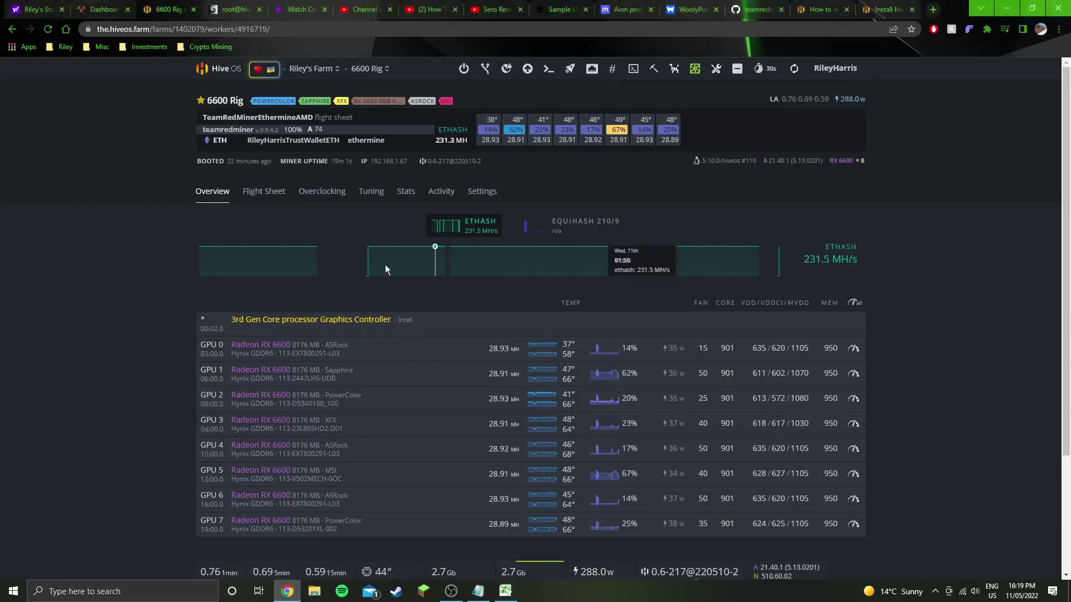
Look over the rig's web shell and the hive-replace command in the live replacement guide
{"action": "left_click", "coordinate": [234, 9]}
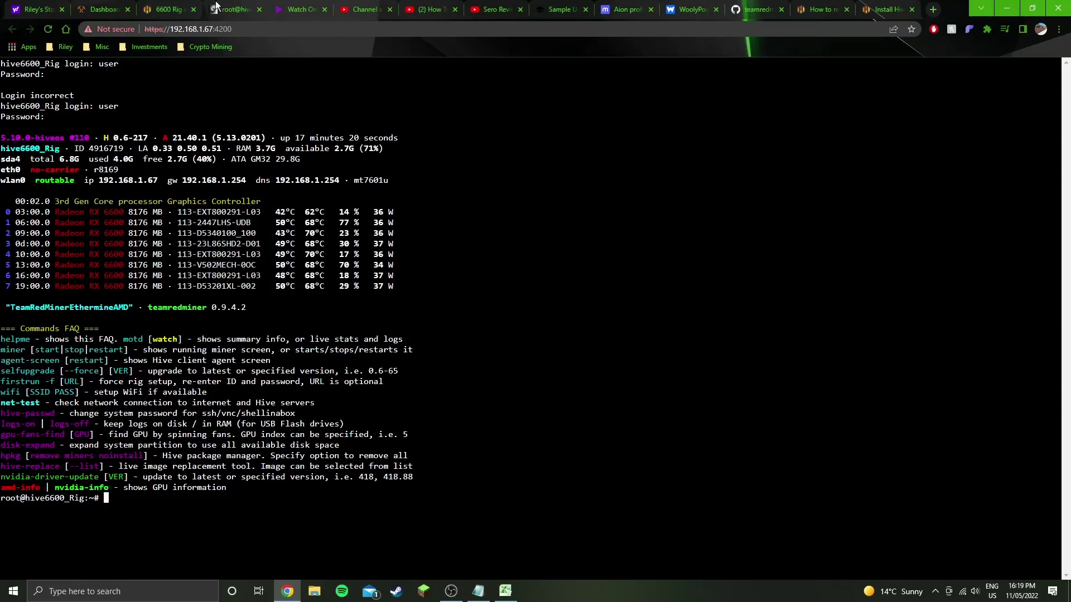
{"action": "left_click", "coordinate": [168, 10]}
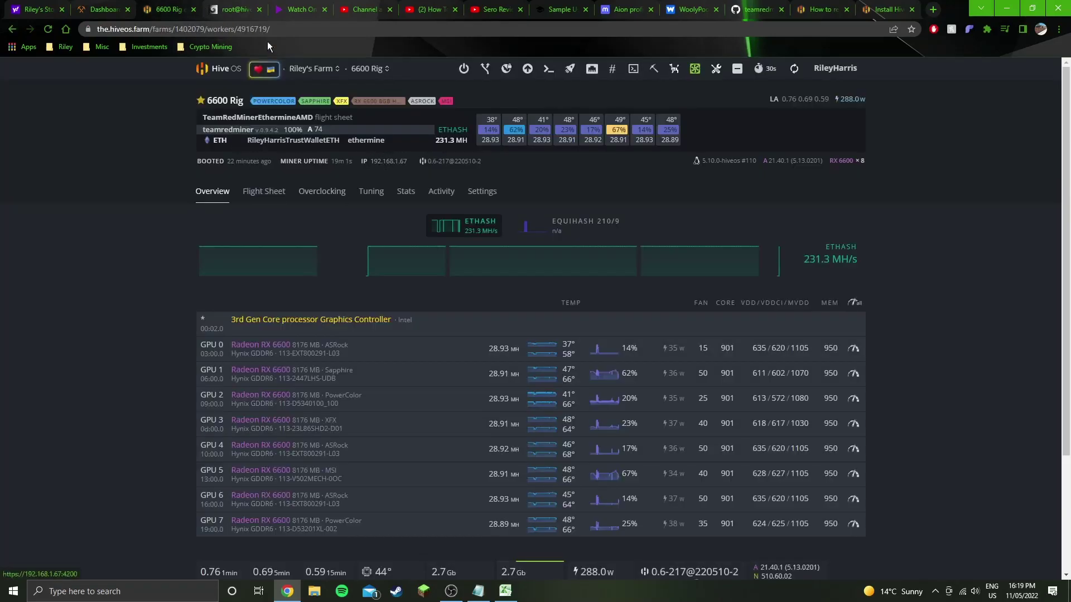
{"action": "left_click", "coordinate": [234, 9]}
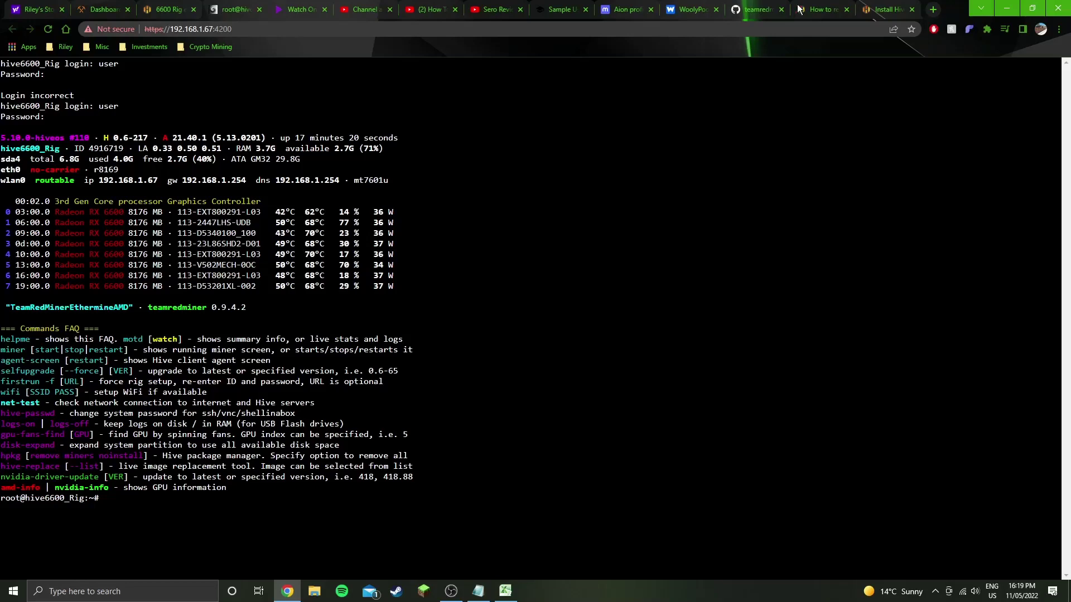
{"action": "left_click", "coordinate": [886, 10]}
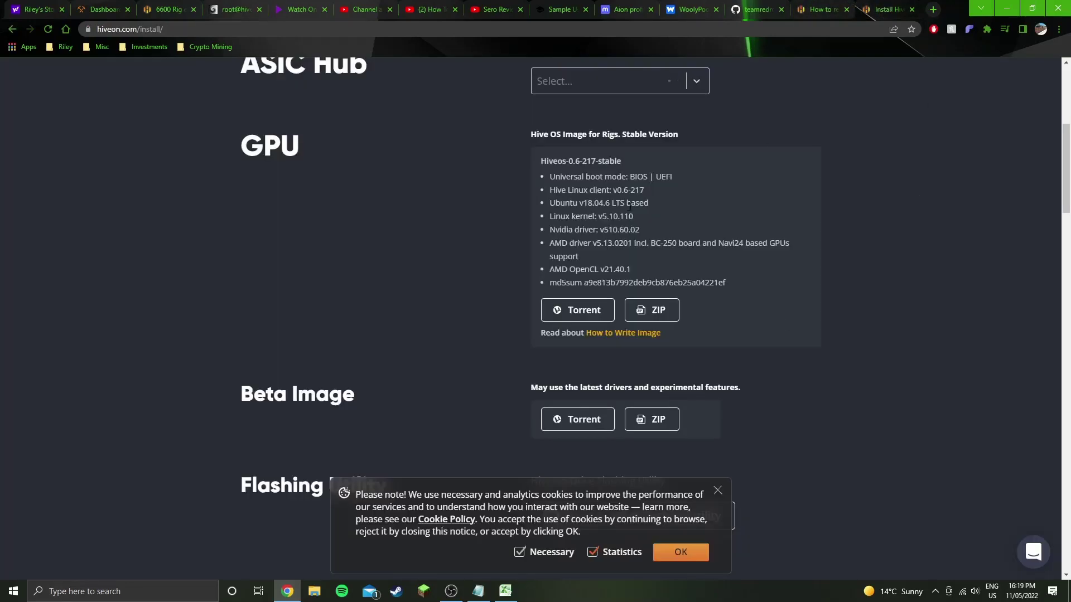
{"action": "key", "text": "ctrl+shift+Tab"}
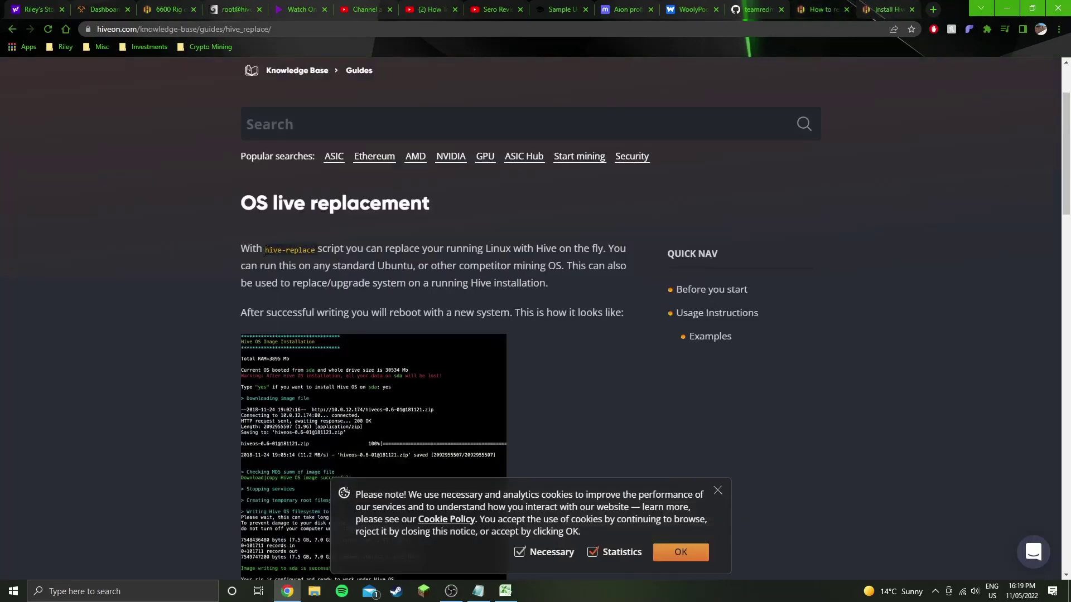
{"action": "left_click_drag", "start_coordinate": [265, 250], "coordinate": [316, 250]}
{"action": "left_click", "coordinate": [319, 249]}
Return to the 6600 Rig worker overview, opening and closing the worker commands window
{"action": "left_click", "coordinate": [168, 9]}
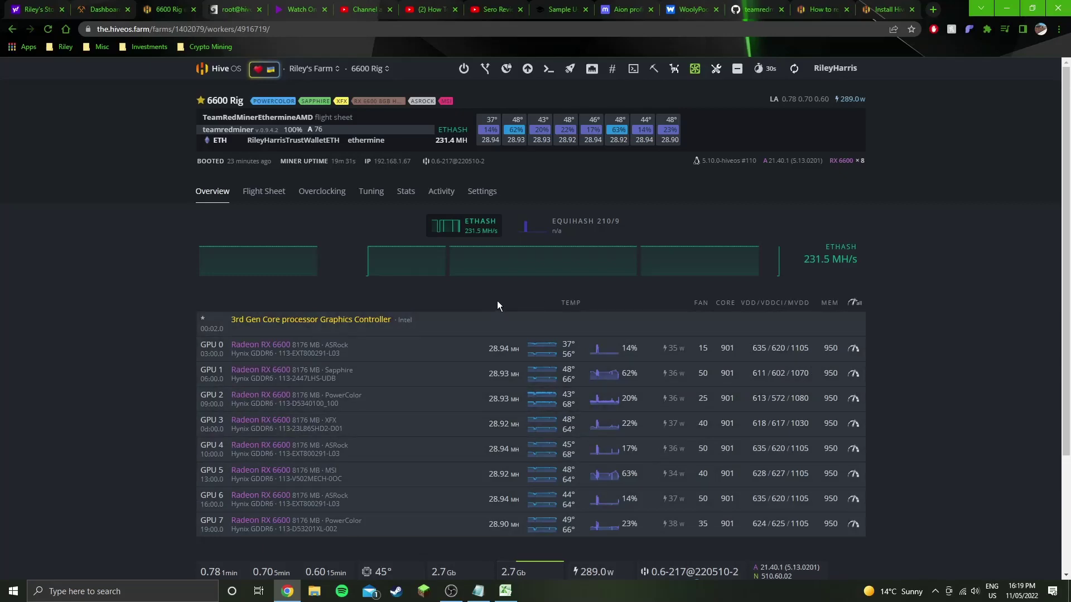
{"action": "left_click", "coordinate": [241, 9]}
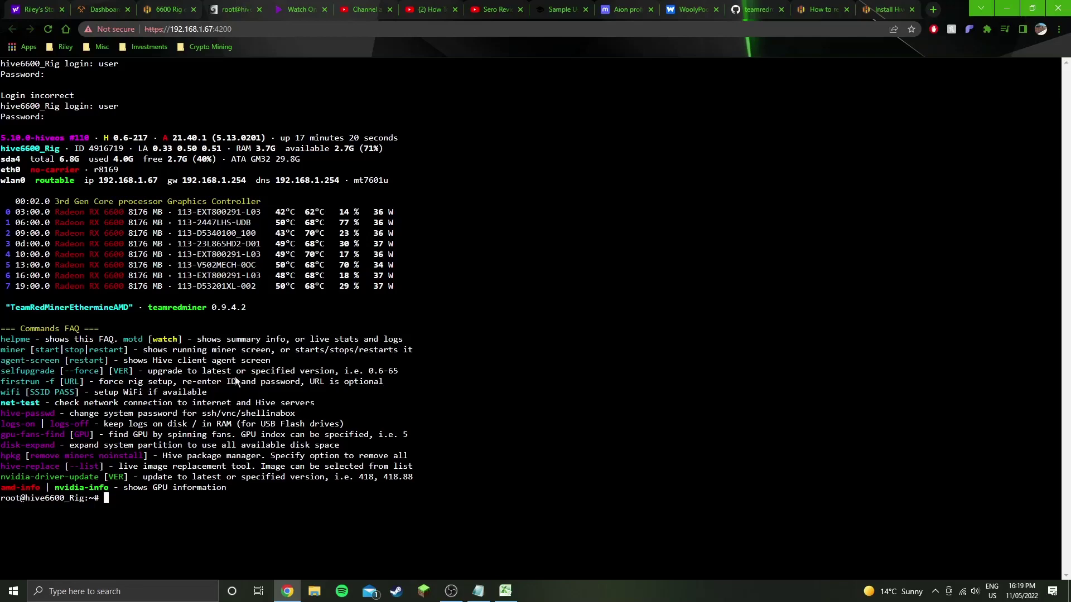
{"action": "left_click", "coordinate": [181, 10]}
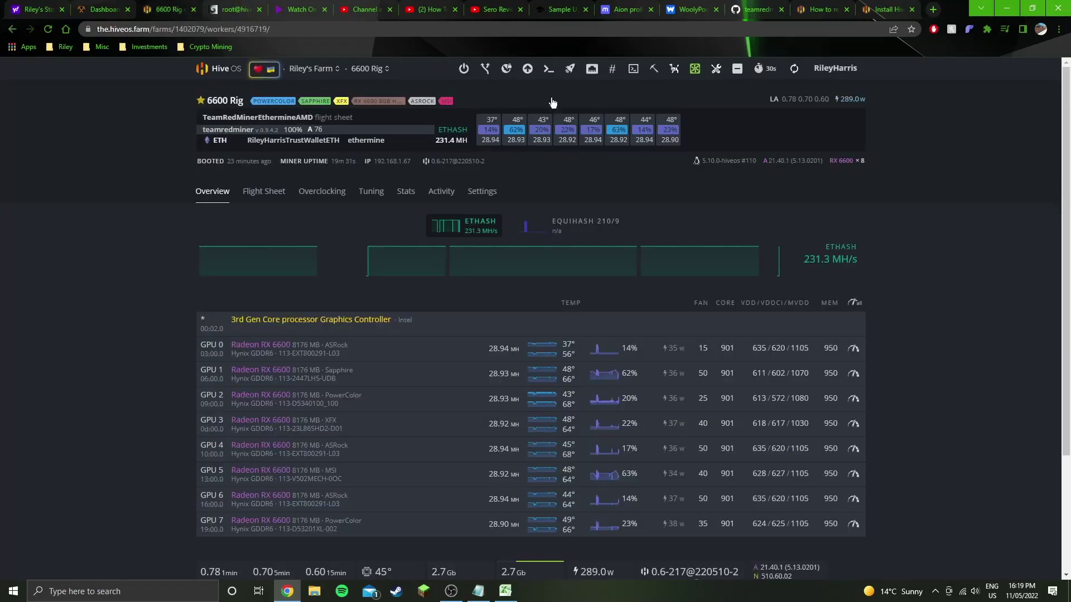
{"action": "left_click", "coordinate": [549, 68]}
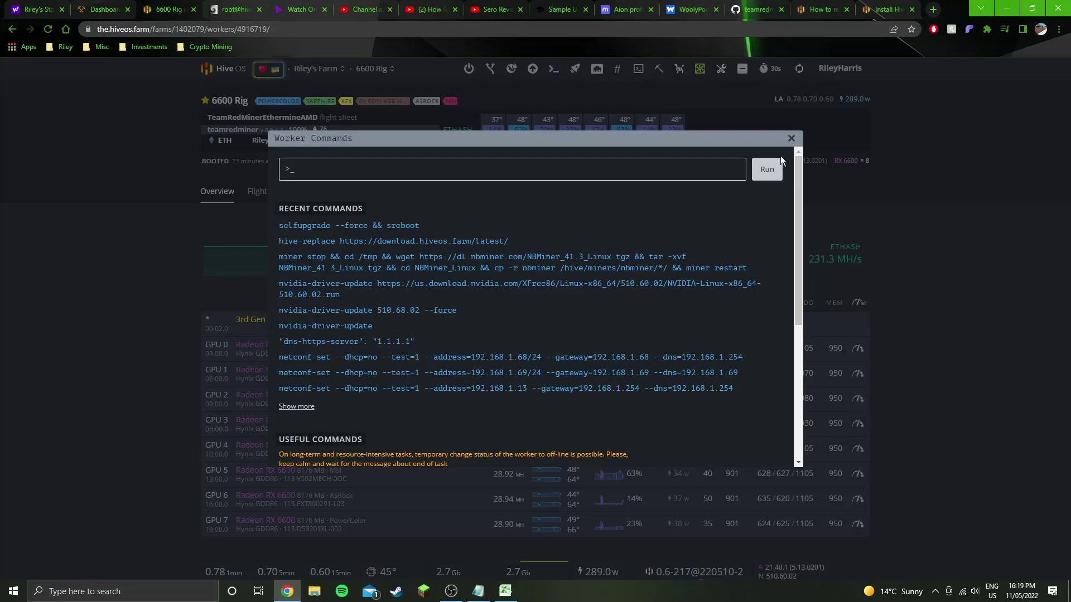
{"action": "left_click", "coordinate": [794, 139]}
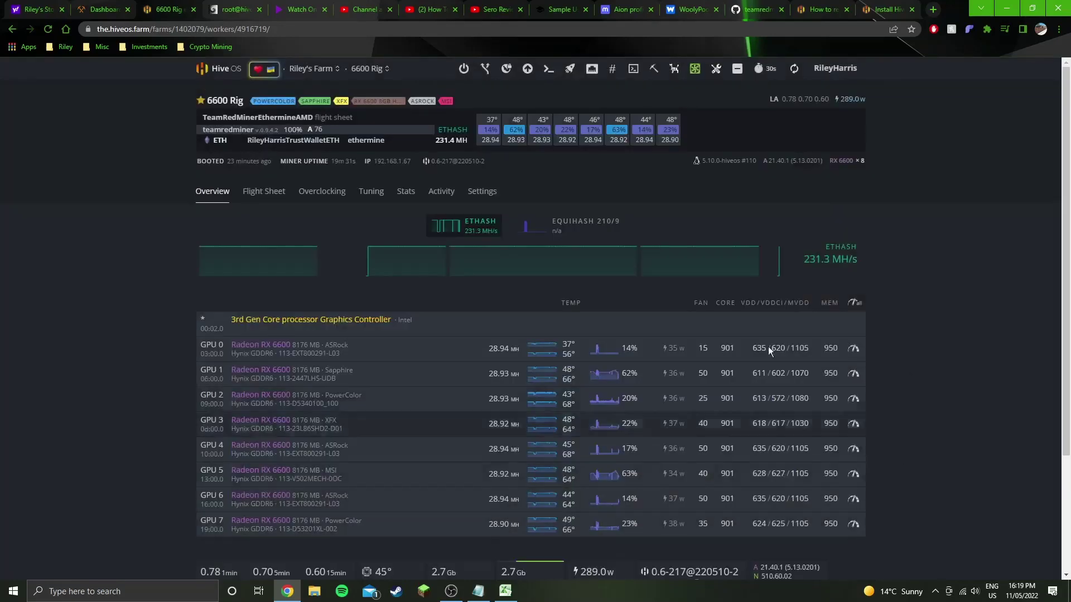
Review the hive-replace command in the Hive OS live replacement guide
{"action": "left_click", "coordinate": [886, 9]}
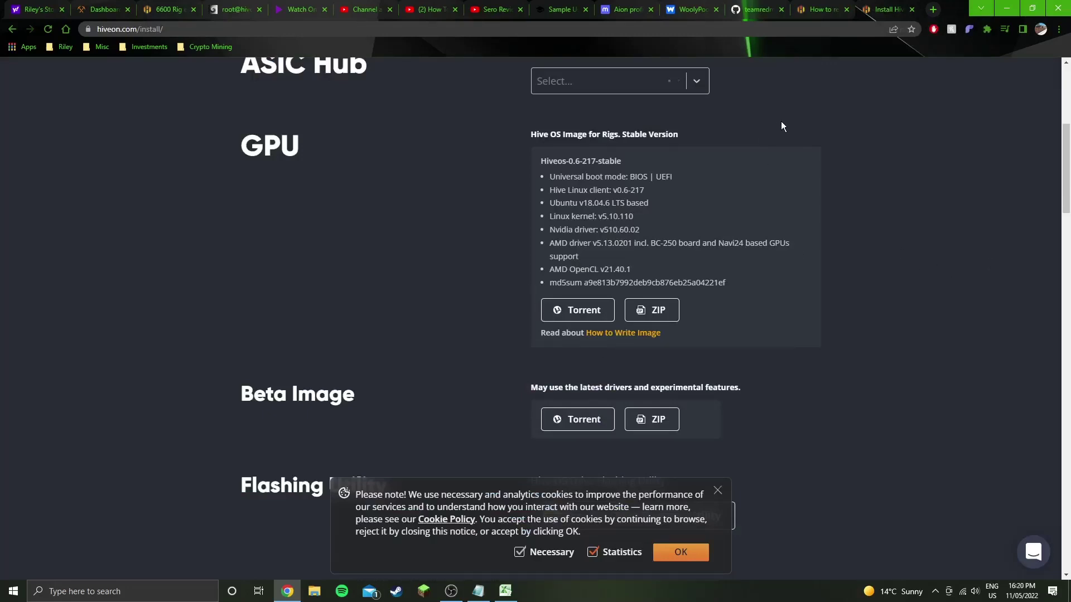
{"action": "left_click", "coordinate": [820, 8]}
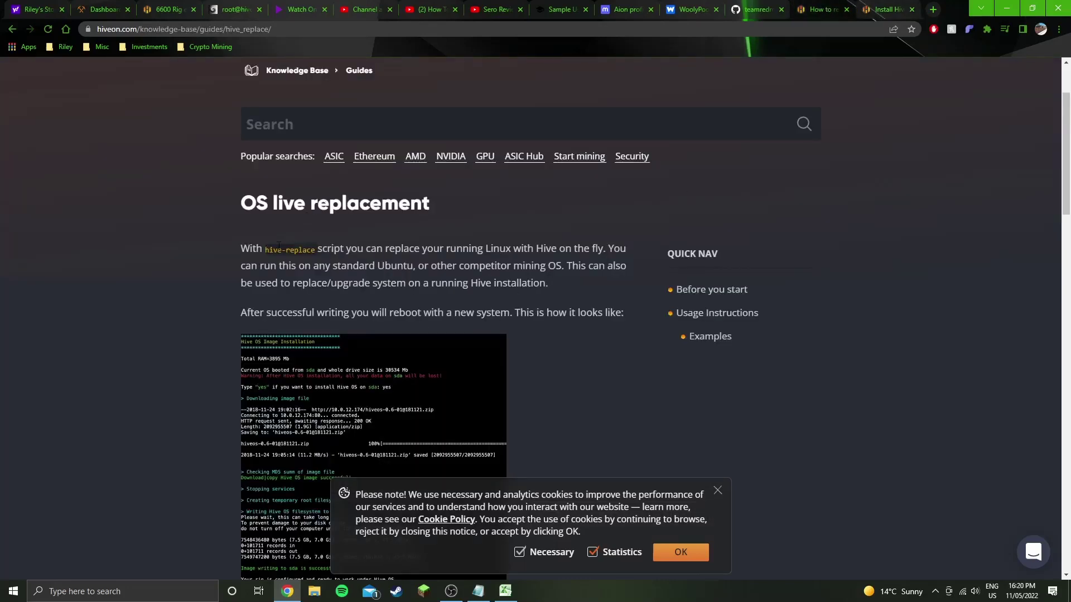
{"action": "left_click_drag", "start_coordinate": [265, 249], "coordinate": [315, 250]}
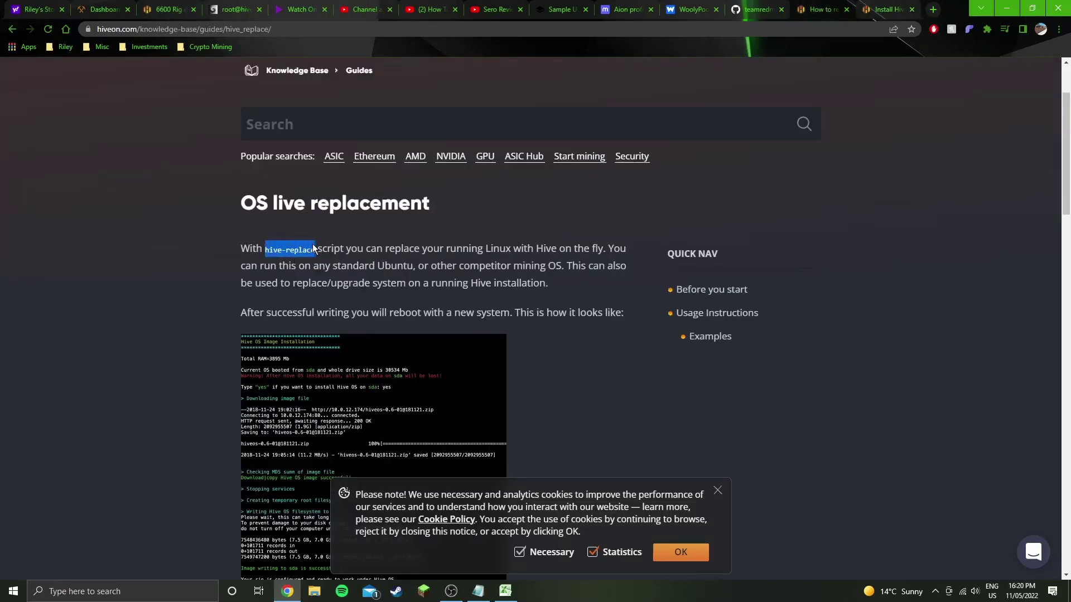
{"action": "left_click", "coordinate": [277, 138]}
Enter hive-replace at the rig's shell prompt, then view the Hiveos-0.6-217 stable image
{"action": "left_click", "coordinate": [237, 9]}
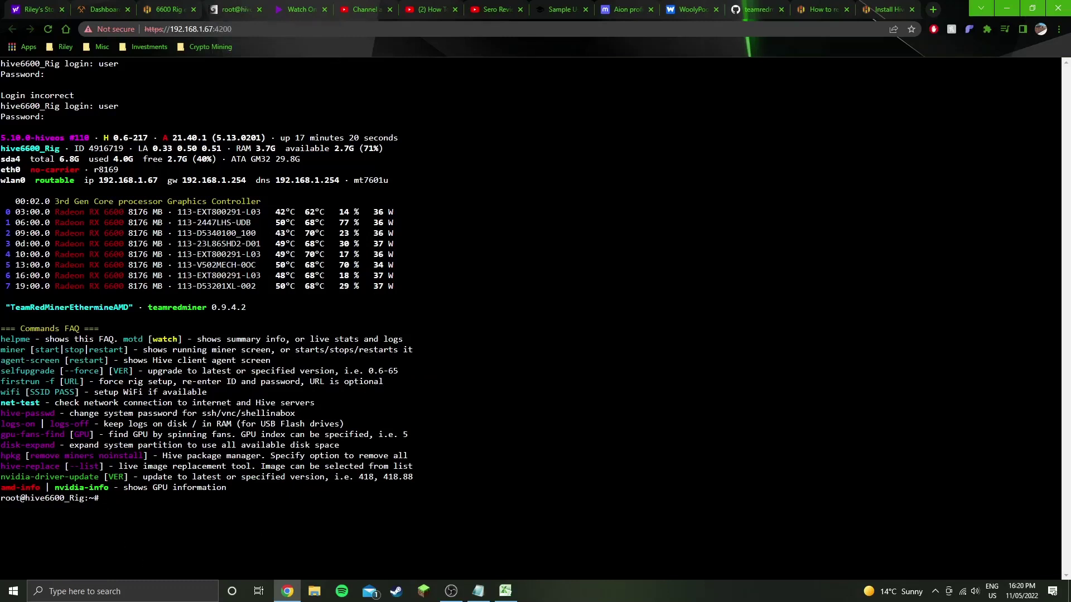
{"action": "type", "text": "hive-replace"}
{"action": "left_click", "coordinate": [898, 14]}
{"action": "scroll", "coordinate": [540, 382], "scroll_direction": "down", "scroll_amount": 1}
{"action": "scroll", "coordinate": [555, 354], "scroll_direction": "up", "scroll_amount": 1}
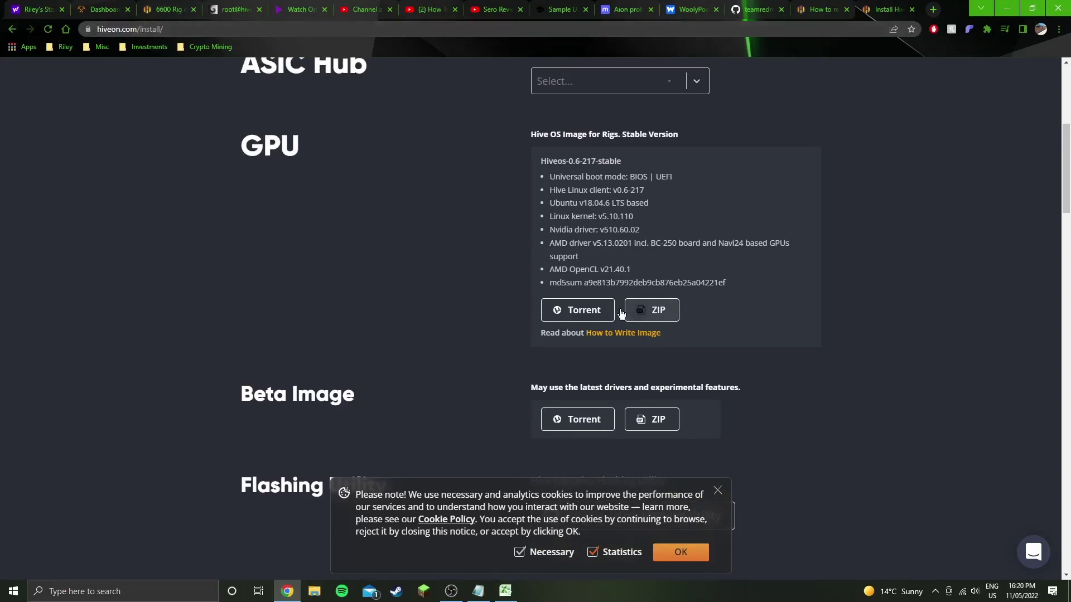
{"action": "right_click", "coordinate": [655, 310]}
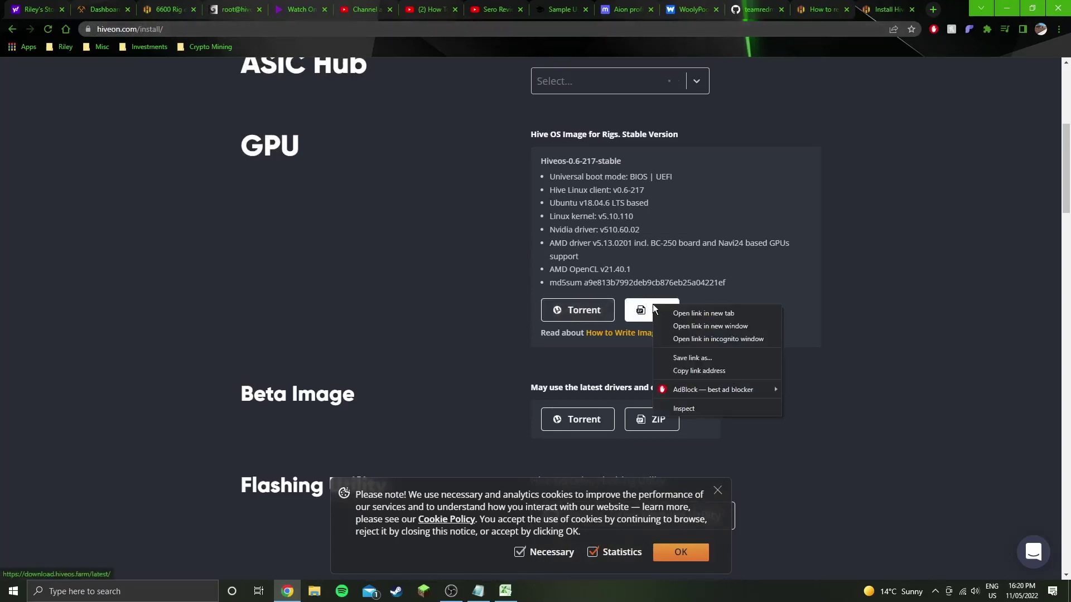
{"action": "left_click", "coordinate": [718, 372]}
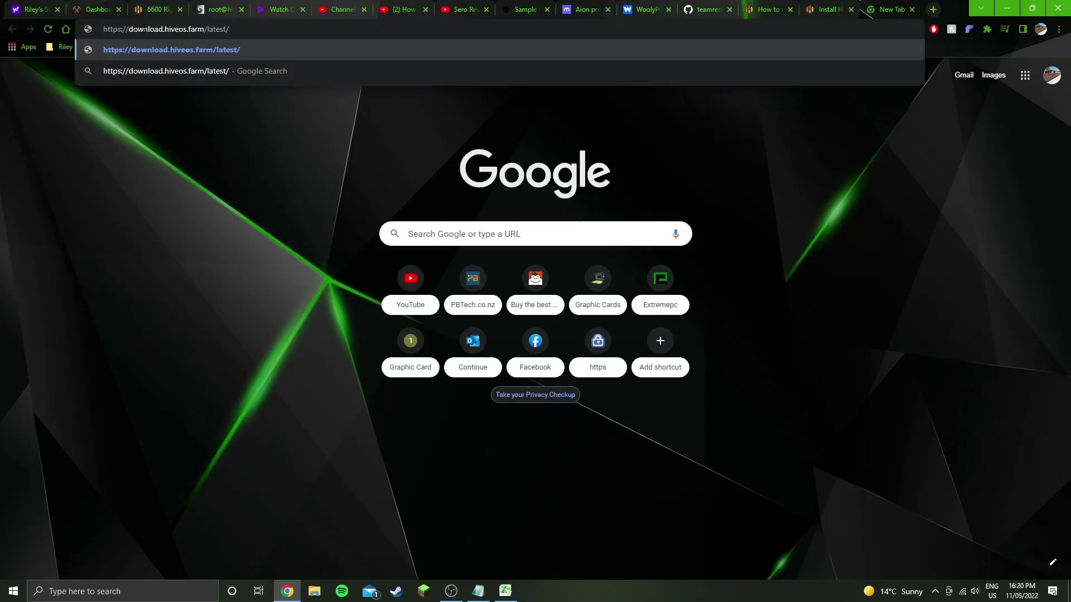
{"action": "left_click_drag", "start_coordinate": [127, 29], "coordinate": [224, 29]}
{"action": "left_click", "coordinate": [257, 32]}
Erase the hive-replace text from the rig's root shell prompt
{"action": "left_click", "coordinate": [216, 9]}
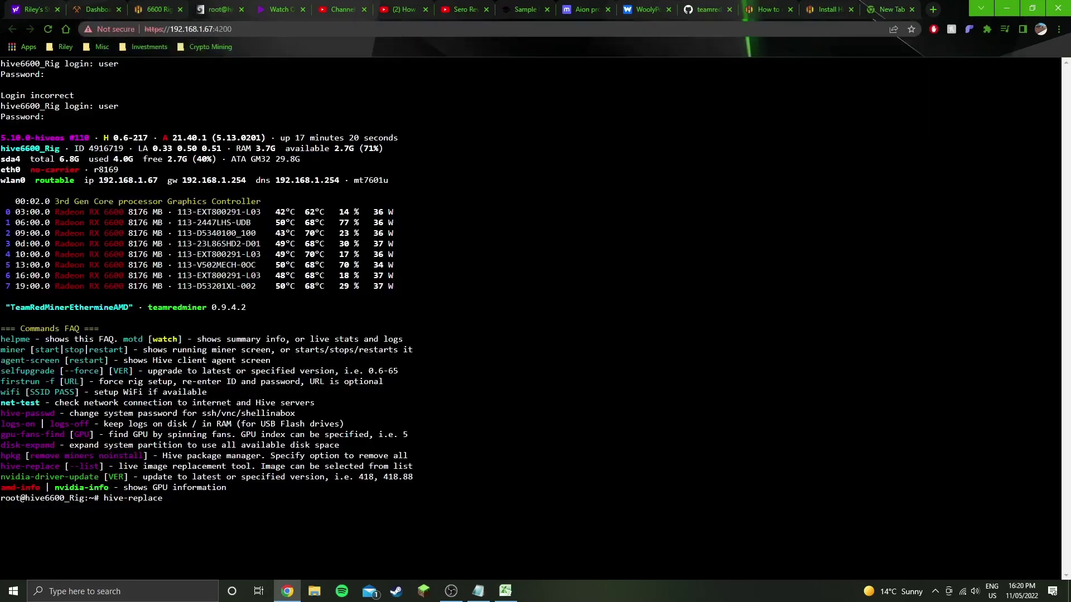
{"action": "key", "text": "BackSpace"}
{"action": "key", "text": "BackSpace"}
{"action": "key", "text": "BackSpace"}
{"action": "key", "text": "BackSpace"}
{"action": "key", "text": "BackSpace"}
{"action": "key", "text": "BackSpace"}
{"action": "key", "text": "BackSpace"}
{"action": "key", "text": "BackSpace"}
{"action": "key", "text": "BackSpace"}
{"action": "key", "text": "BackSpace"}
{"action": "key", "text": "BackSpace"}
{"action": "key", "text": "BackSpace"}
{"action": "key", "text": "BackSpace"}
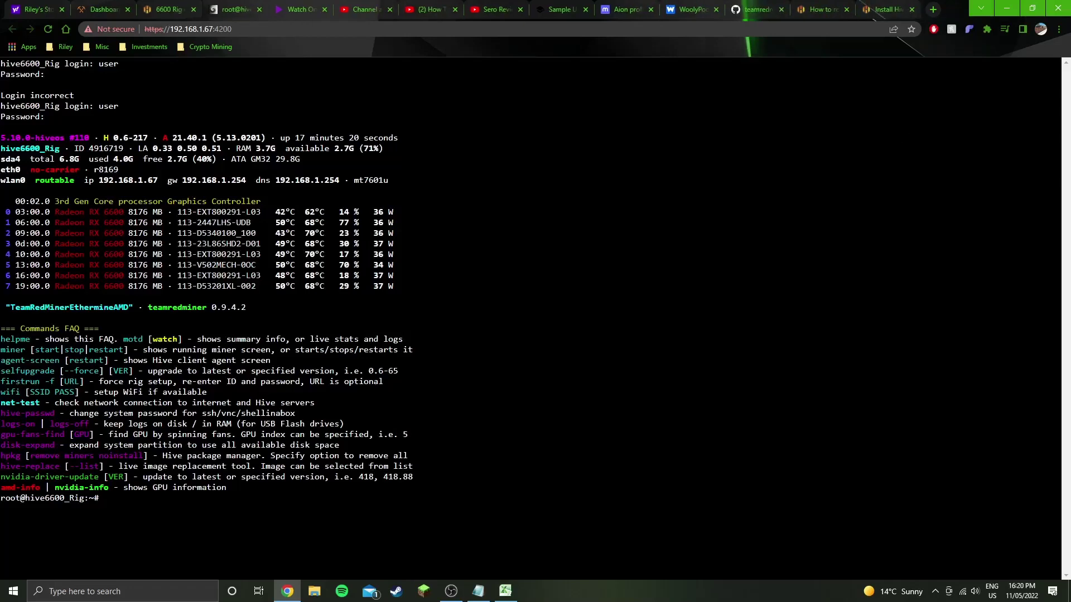
Show the 6600 Rig overview at 231.3 MH/s and 289 W across eight RX 6600 cards
{"action": "left_click", "coordinate": [168, 8]}
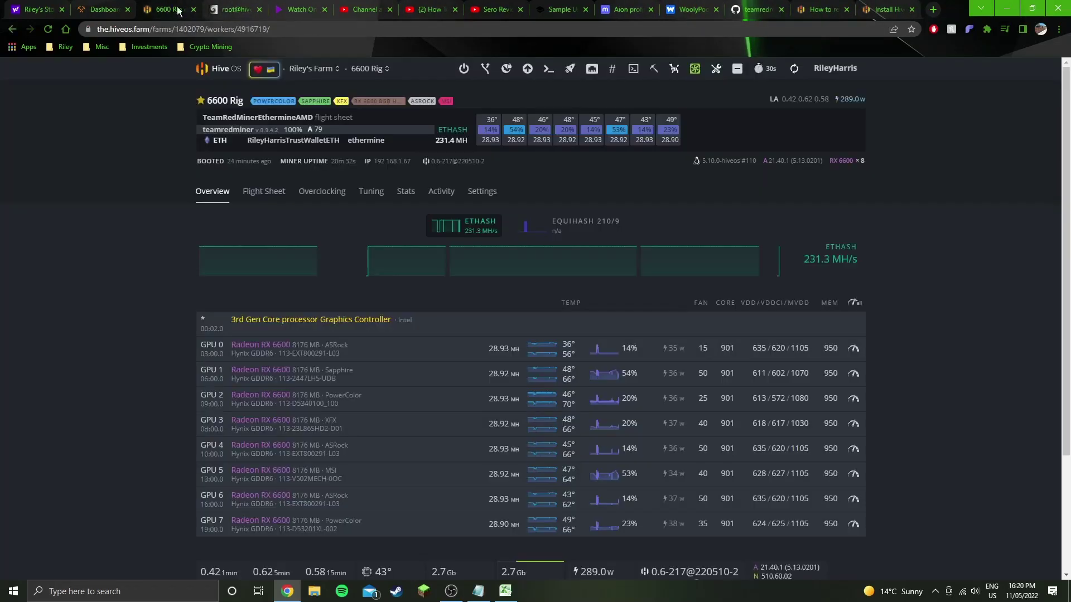